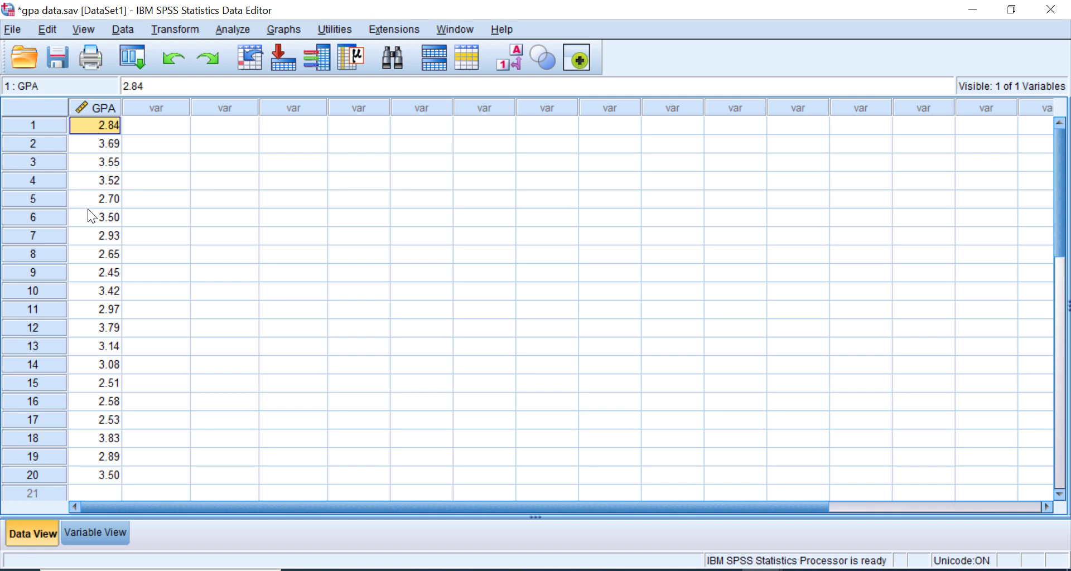
pyautogui.click(88, 212)
pyautogui.click(88, 111)
pyautogui.click(91, 146)
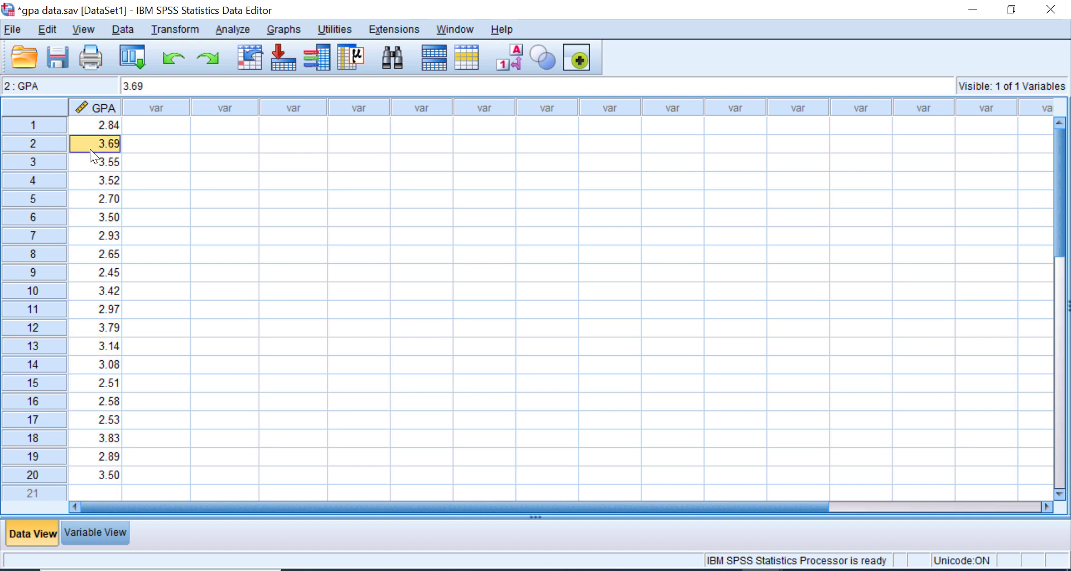
pyautogui.press('Down')
pyautogui.click(91, 125)
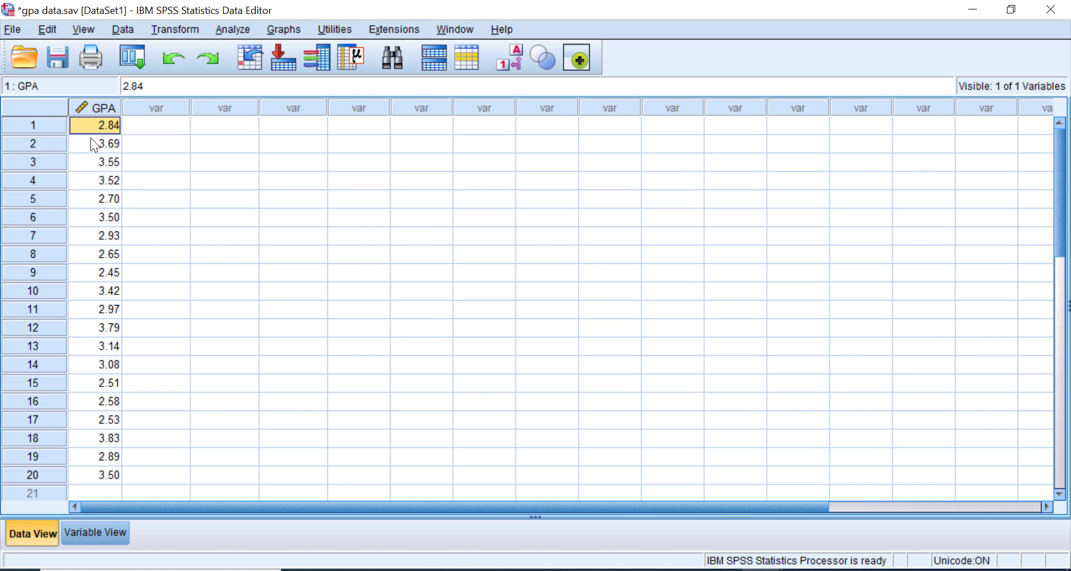
# Start a Compute Variable transformation with target variable ln_gpa and give it the label "ln gpa".
pyautogui.click(174, 30)
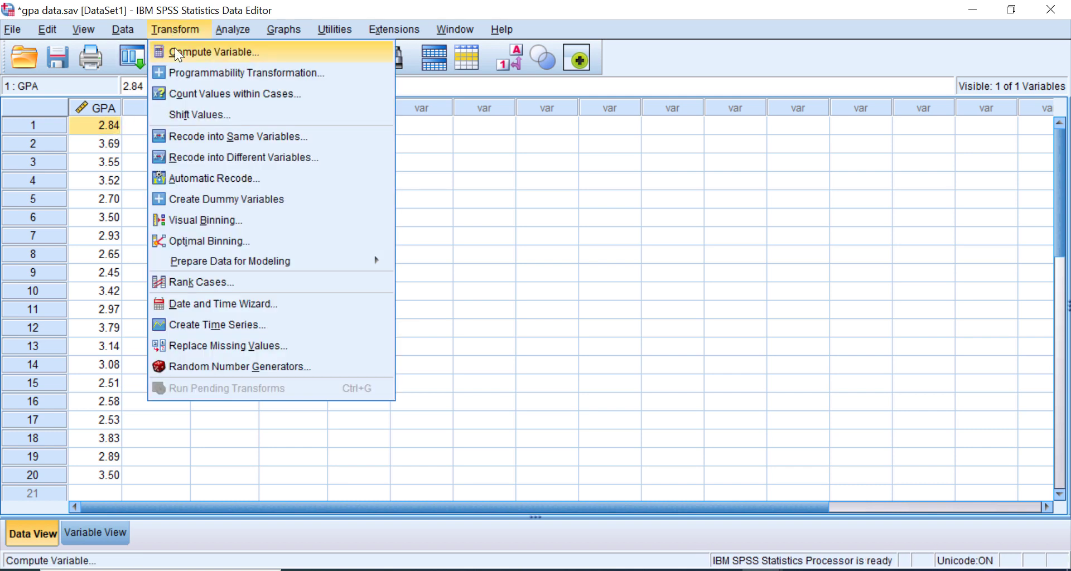
pyautogui.click(175, 50)
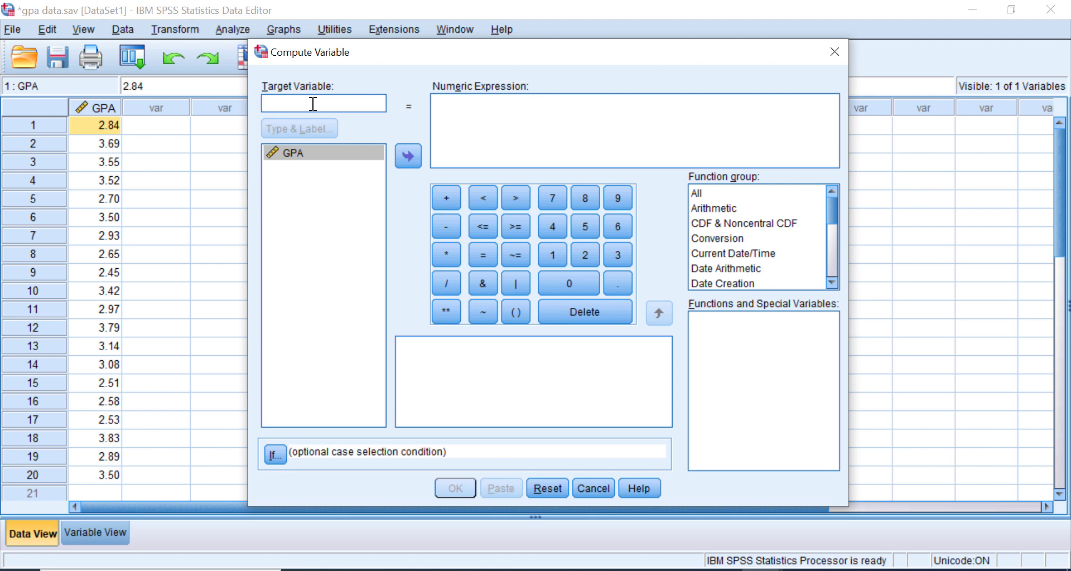
pyautogui.write('ln_')
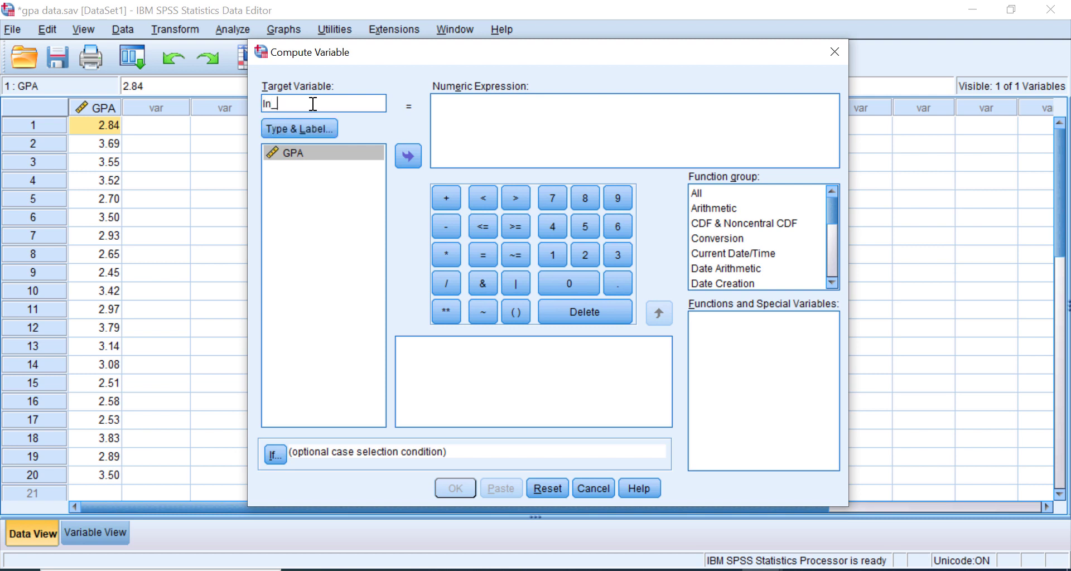
pyautogui.write('gpa')
pyautogui.click(324, 128)
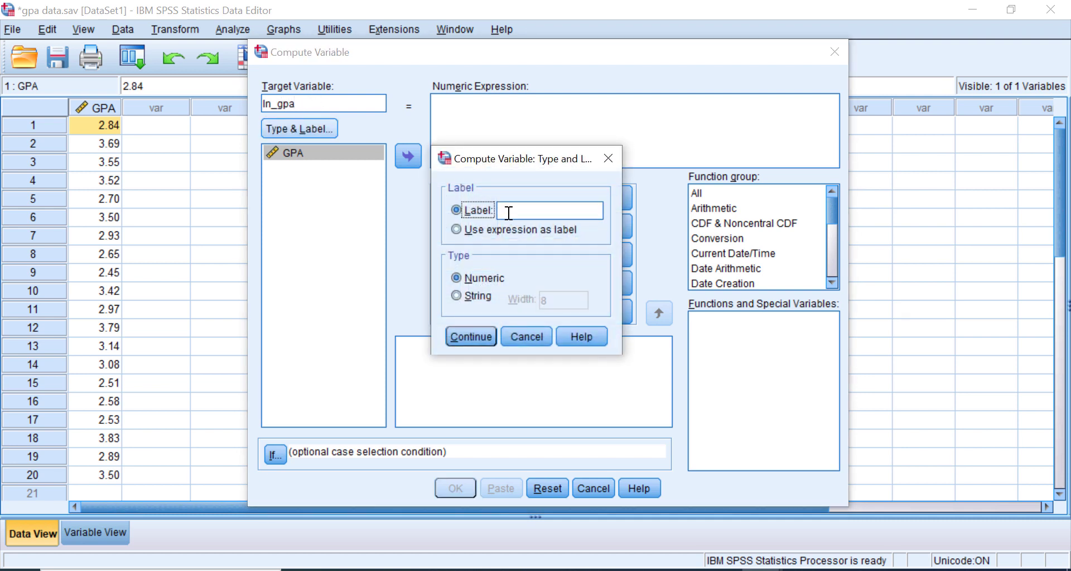
pyautogui.click(516, 210)
pyautogui.write('ln gpa')
pyautogui.click(469, 338)
# Insert the Ln function into the numeric expression and clear its placeholder argument.
pyautogui.click(463, 127)
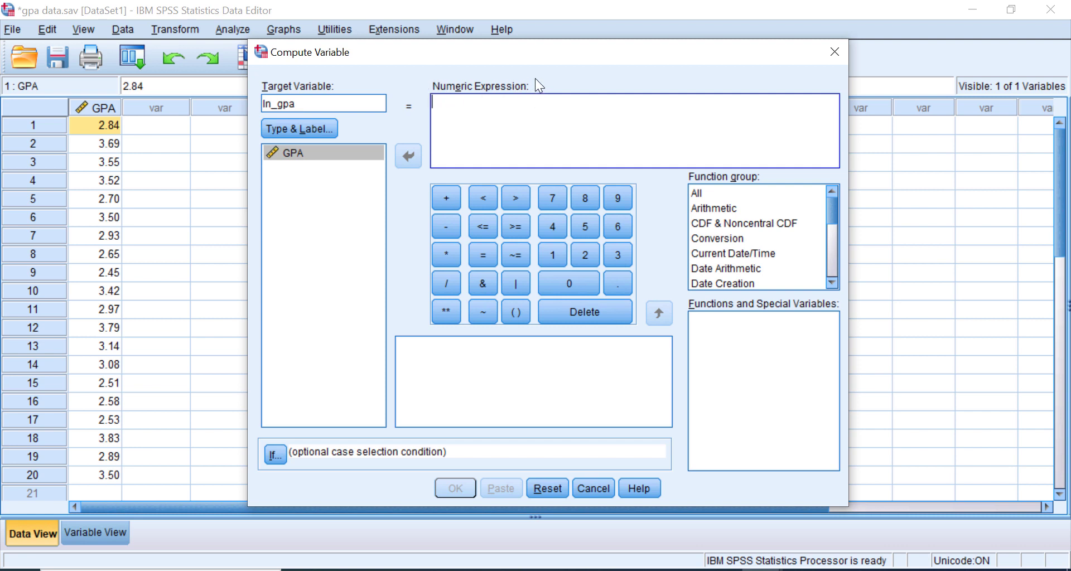
pyautogui.click(697, 191)
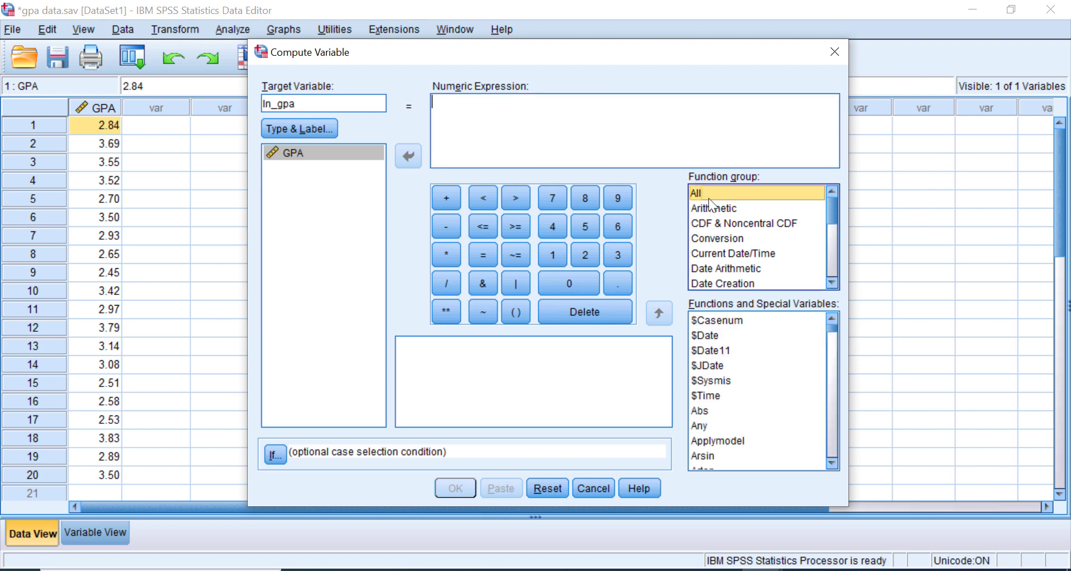
pyautogui.scroll(-8, 715, 334)
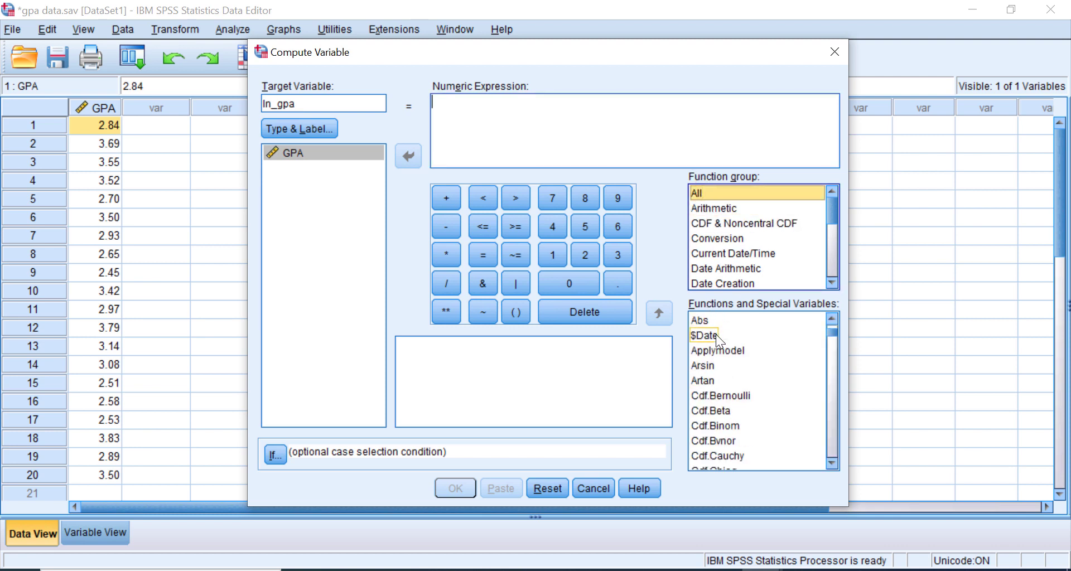
pyautogui.scroll(-13, 711, 339)
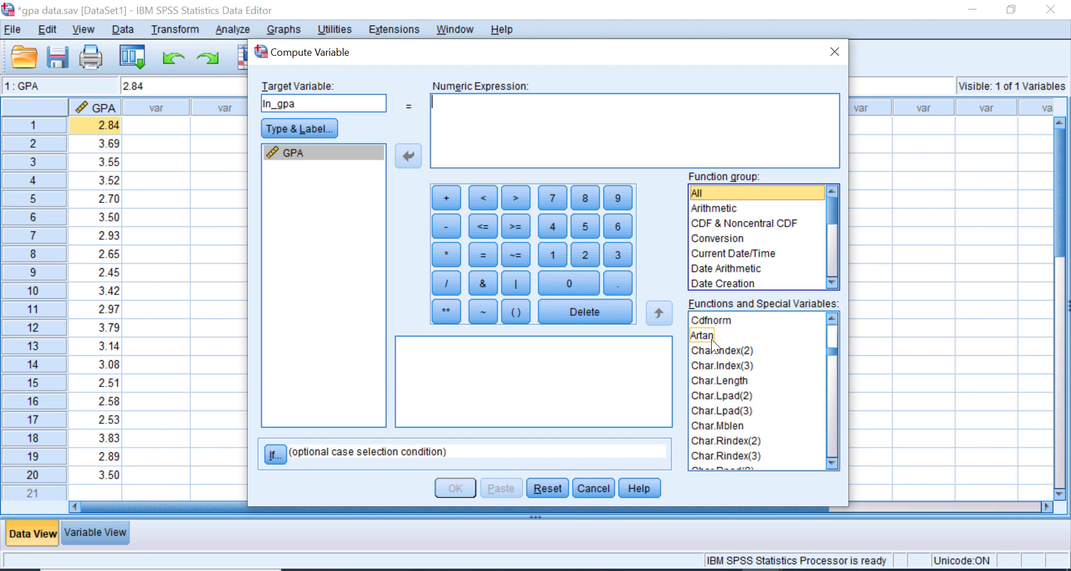
pyautogui.scroll(-6, 711, 339)
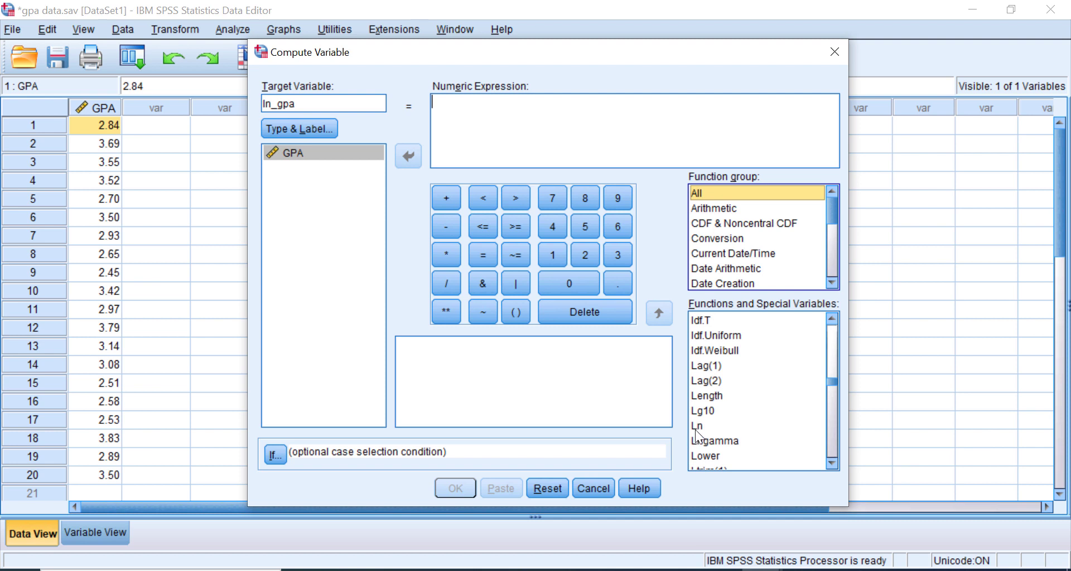
pyautogui.click(697, 427)
pyautogui.doubleClick(708, 426)
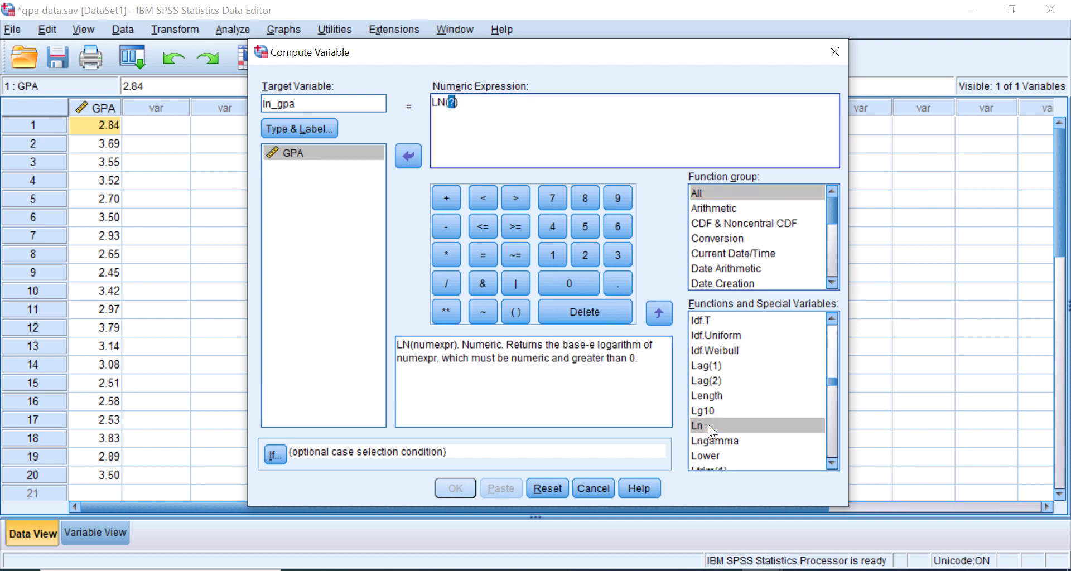
pyautogui.click(456, 109)
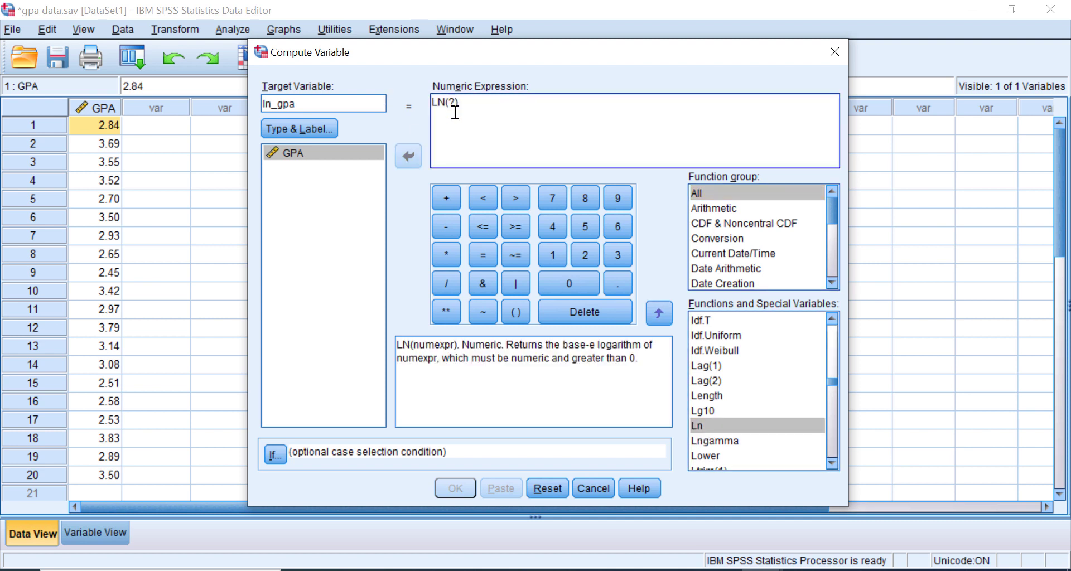
pyautogui.press('BackSpace')
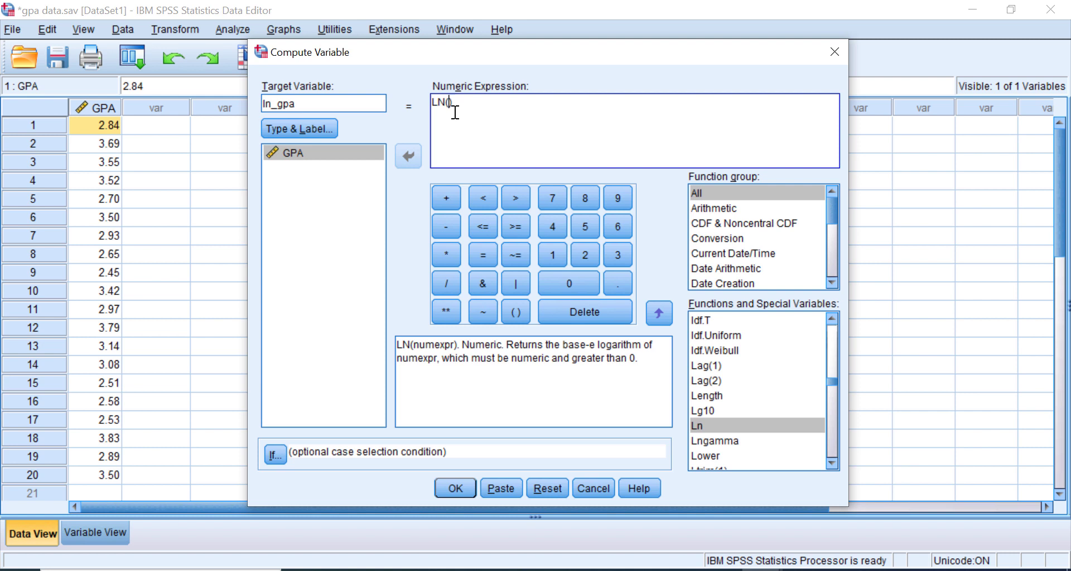
# Use GPA as the argument of LN, run the computation and return to the data.
pyautogui.click(298, 153)
pyautogui.click(408, 157)
pyautogui.click(457, 484)
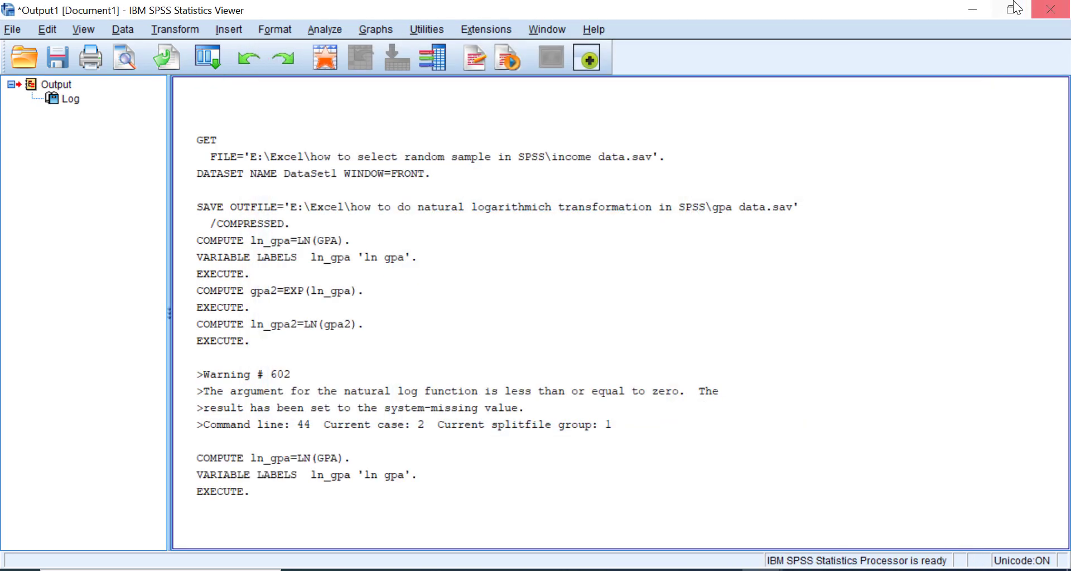
pyautogui.click(972, 10)
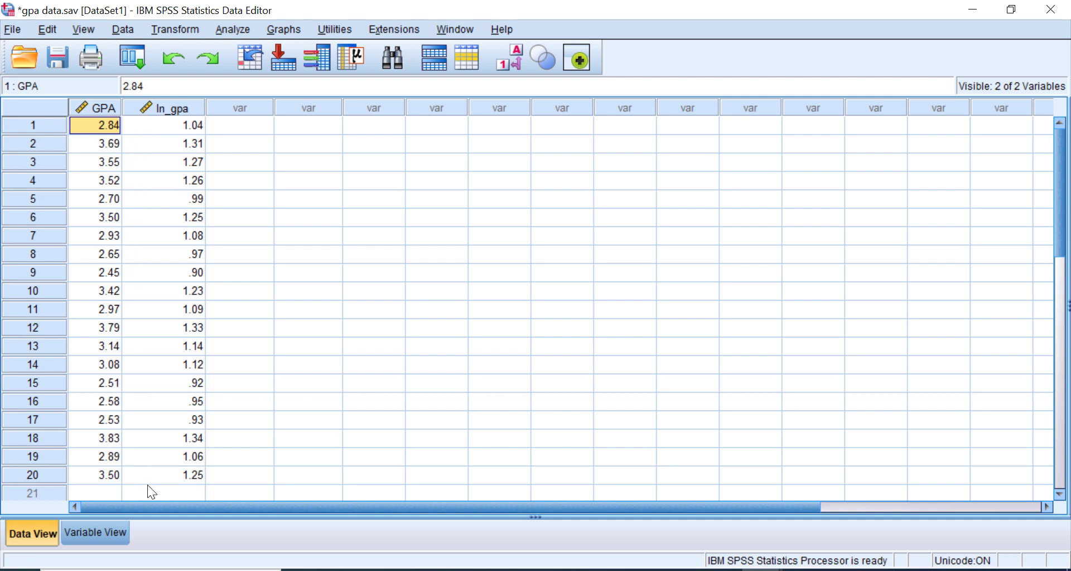
# Start a new, reset Compute Variable transformation with target variable gpa2 and the label "gpa2".
pyautogui.click(226, 132)
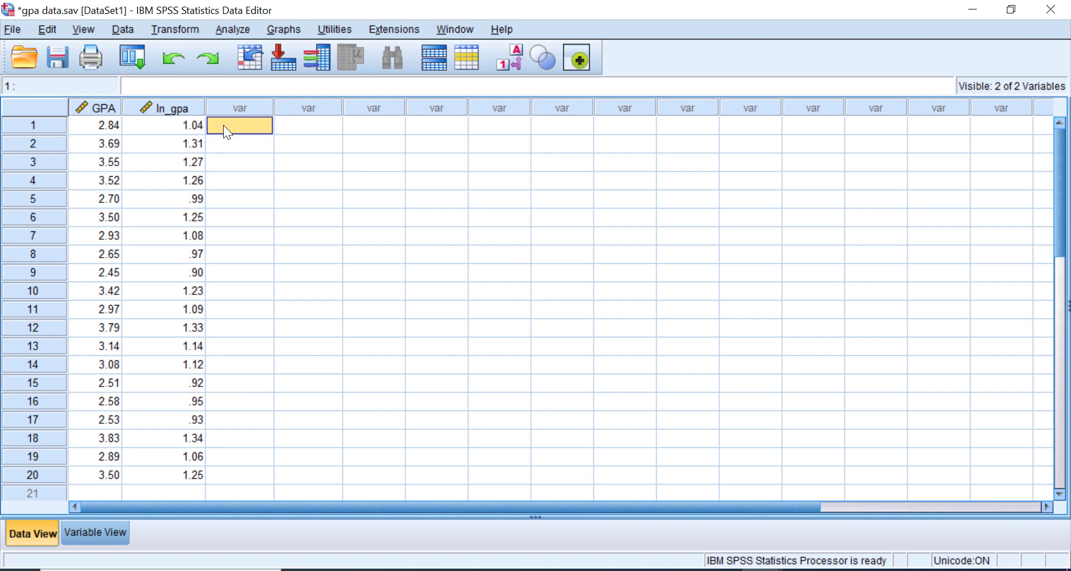
pyautogui.click(177, 27)
pyautogui.click(180, 52)
pyautogui.click(546, 489)
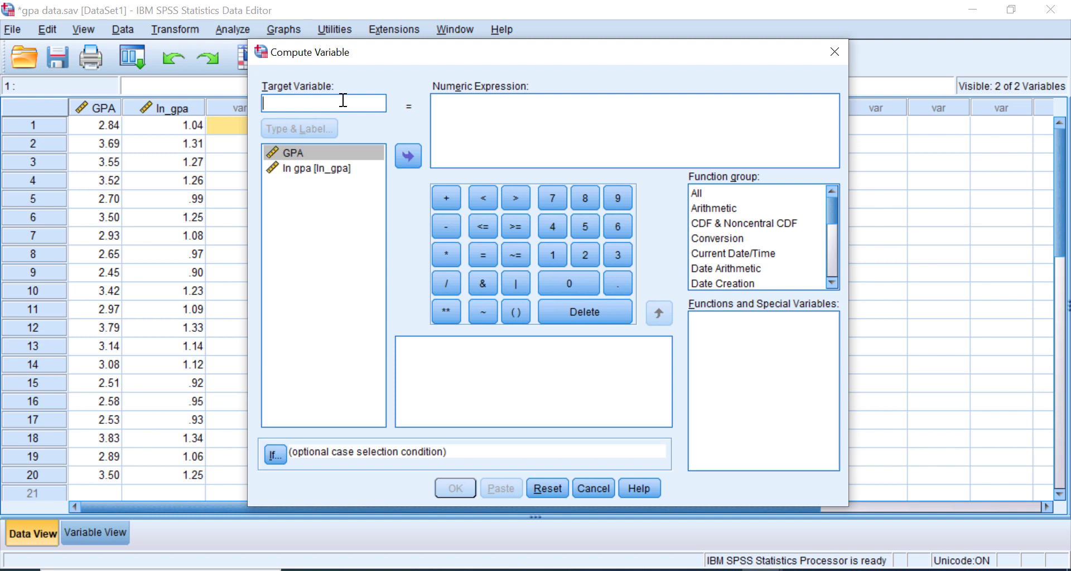
pyautogui.write('gpa2')
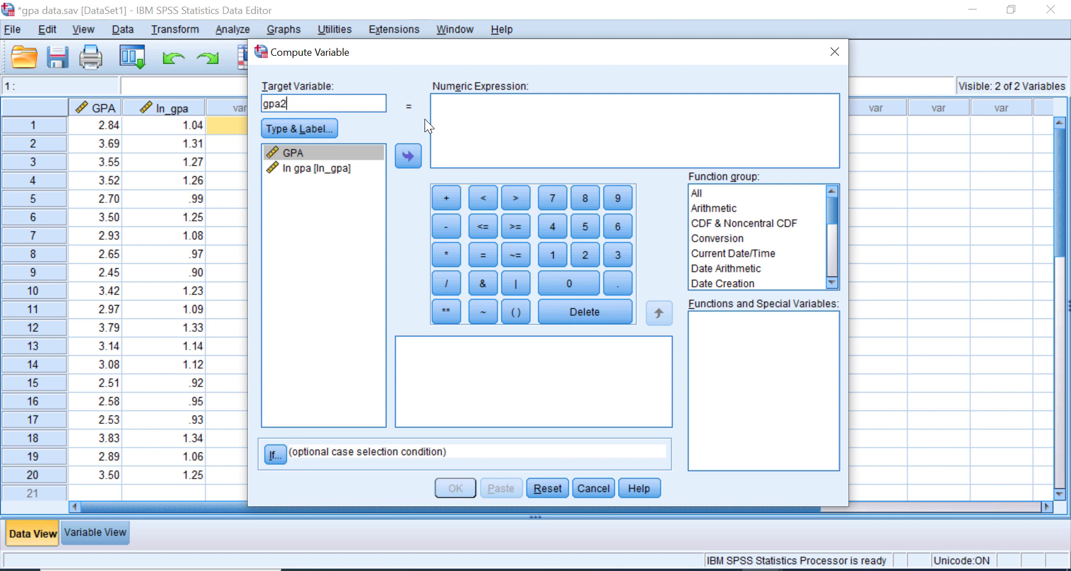
pyautogui.click(335, 129)
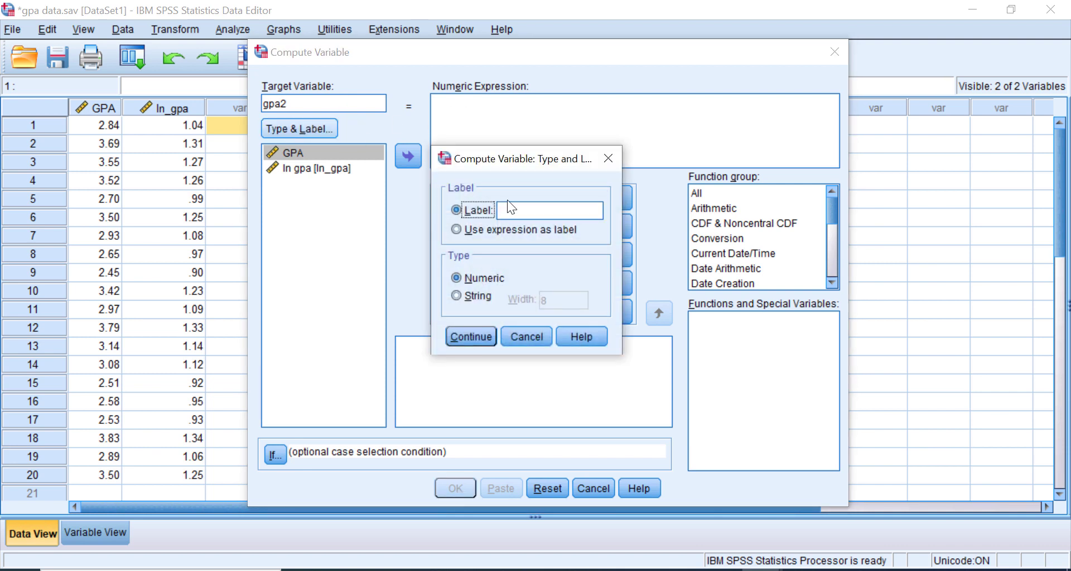
pyautogui.click(511, 217)
pyautogui.write('gpa2')
pyautogui.click(464, 330)
# Insert the Exp function into the numeric expression for gpa2 and clear its placeholder argument.
pyautogui.click(454, 106)
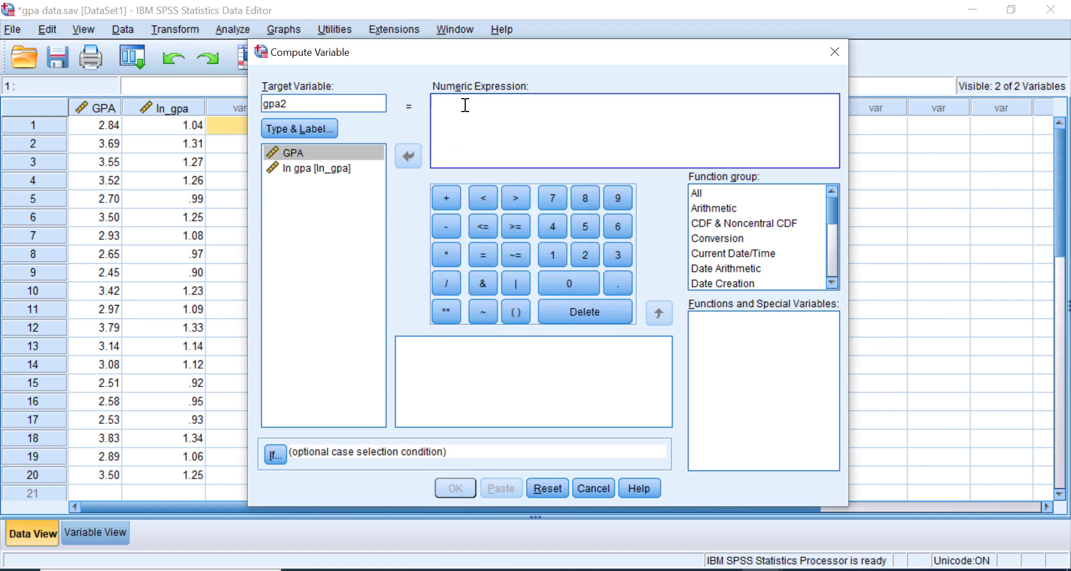
pyautogui.click(707, 194)
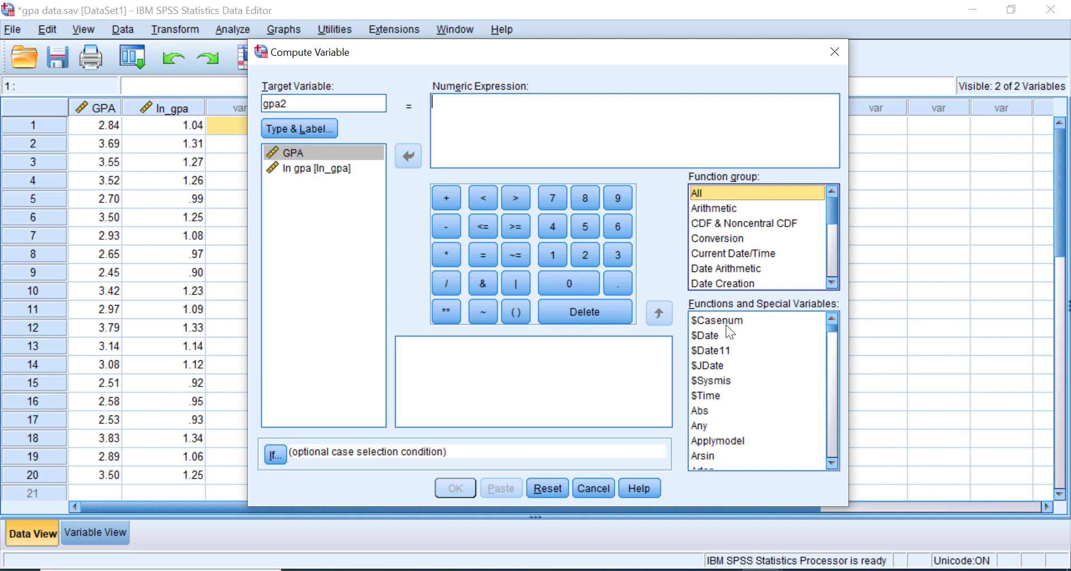
pyautogui.scroll(-12, 727, 363)
pyautogui.scroll(-15, 725, 360)
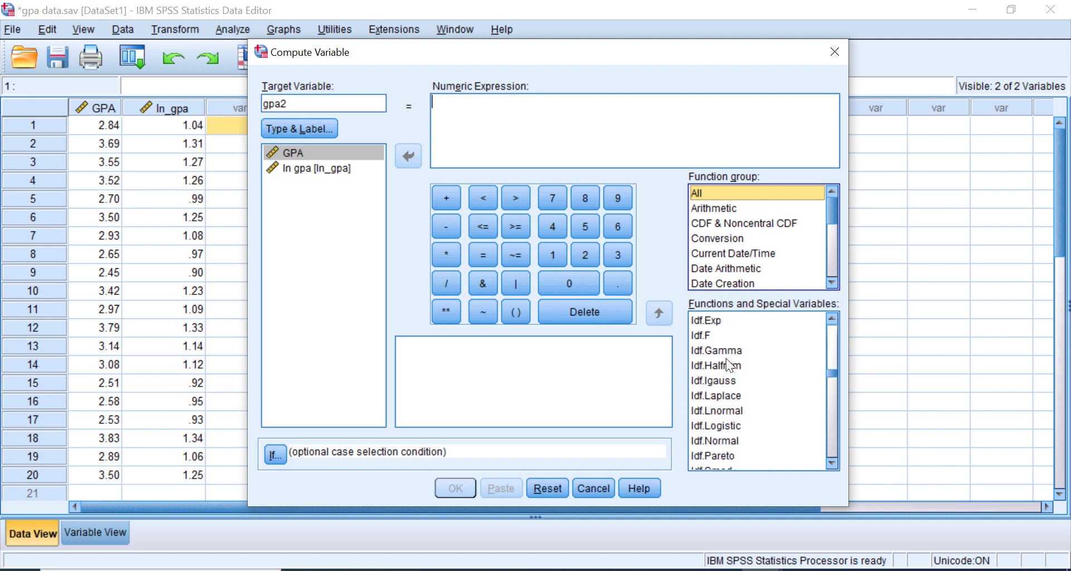
pyautogui.scroll(11, 726, 358)
pyautogui.scroll(-5, 725, 354)
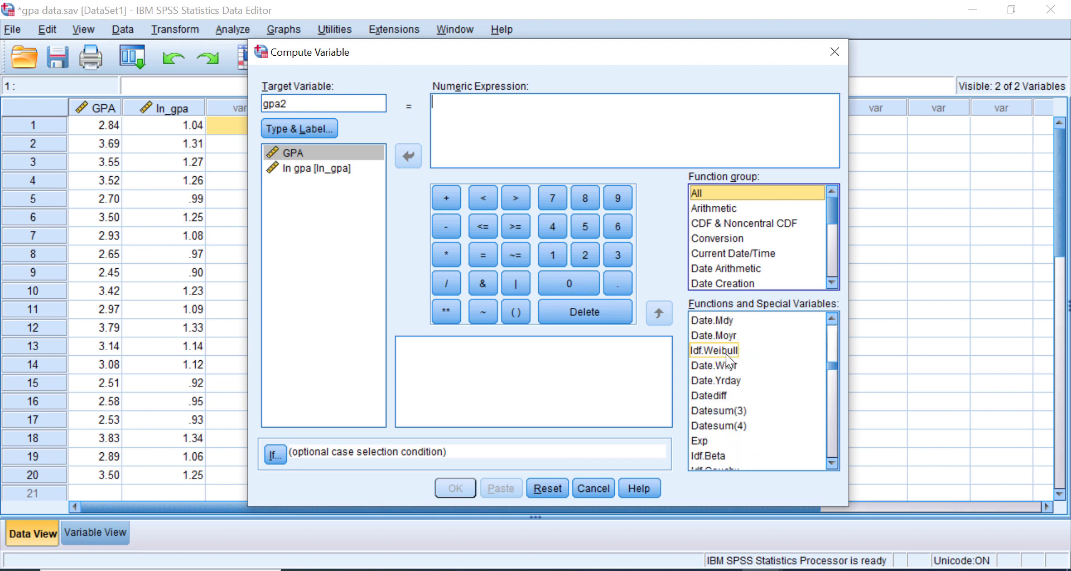
pyautogui.click(700, 396)
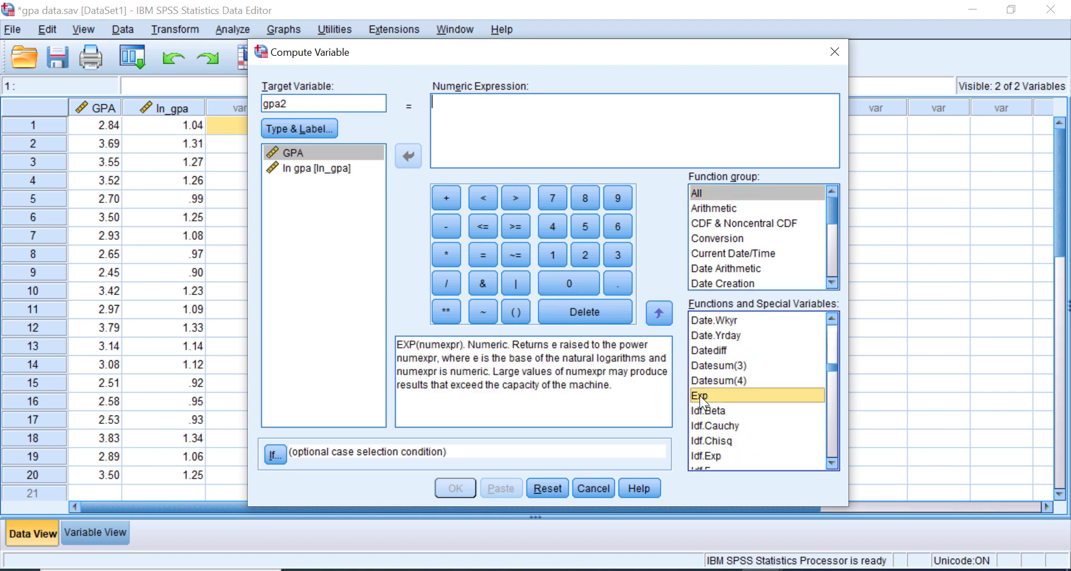
pyautogui.click(659, 313)
pyautogui.press('Delete')
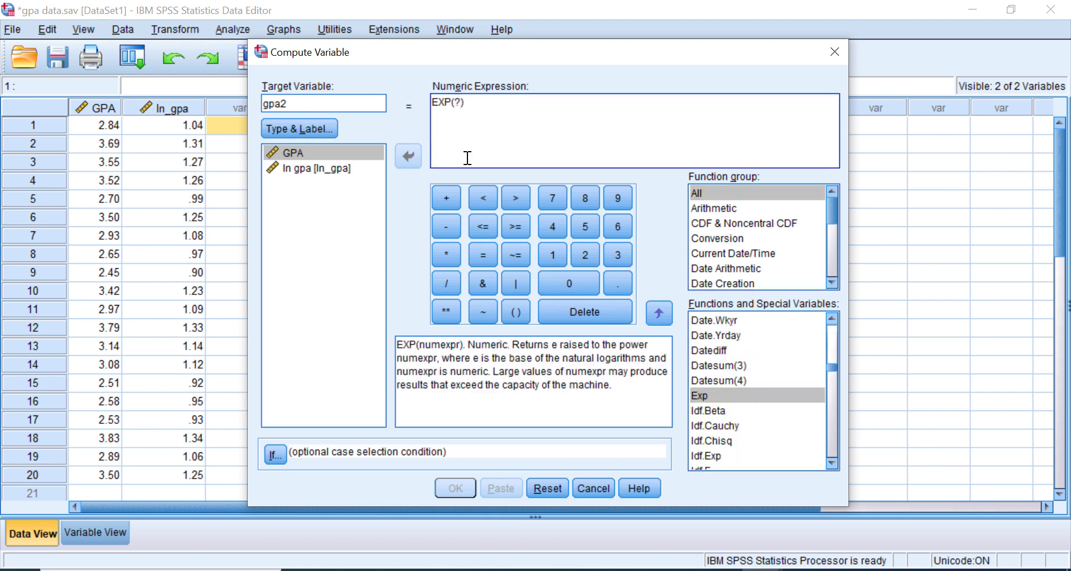
# Use ln_gpa as the argument of EXP, run the computation and return to the data.
pyautogui.click(332, 169)
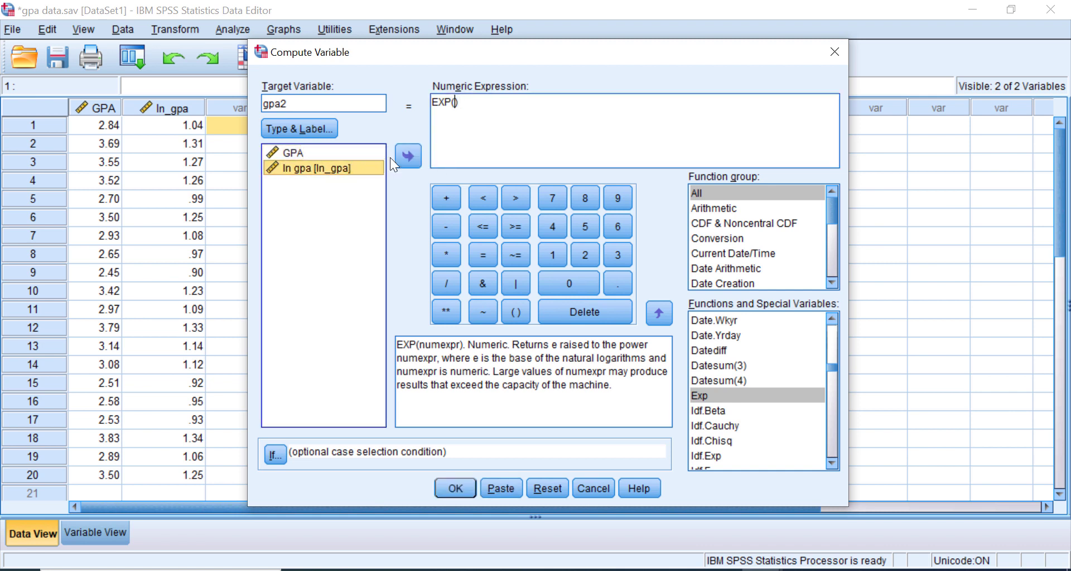
pyautogui.click(405, 156)
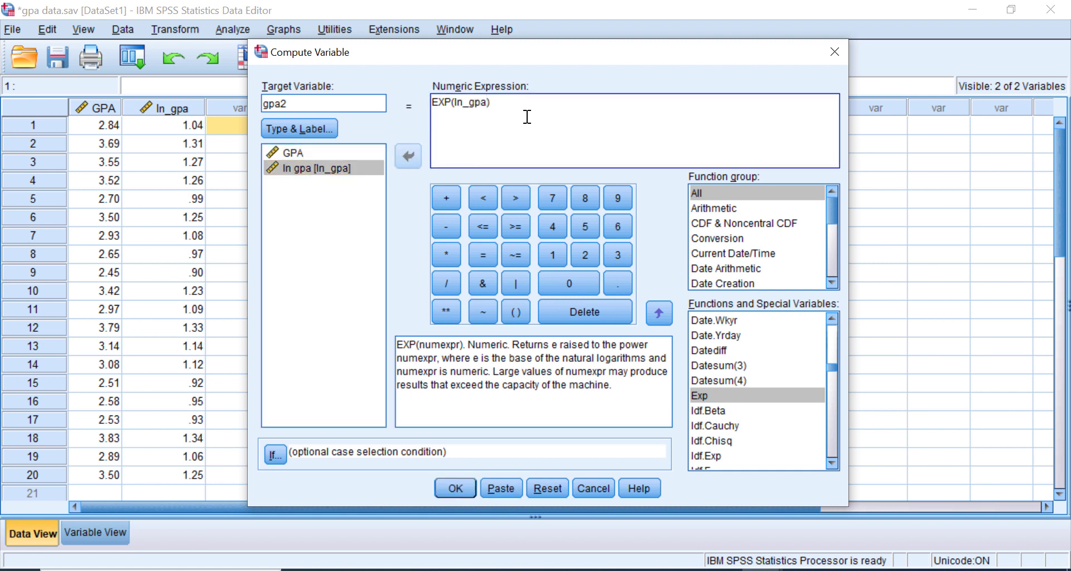
pyautogui.click(456, 487)
pyautogui.click(788, 97)
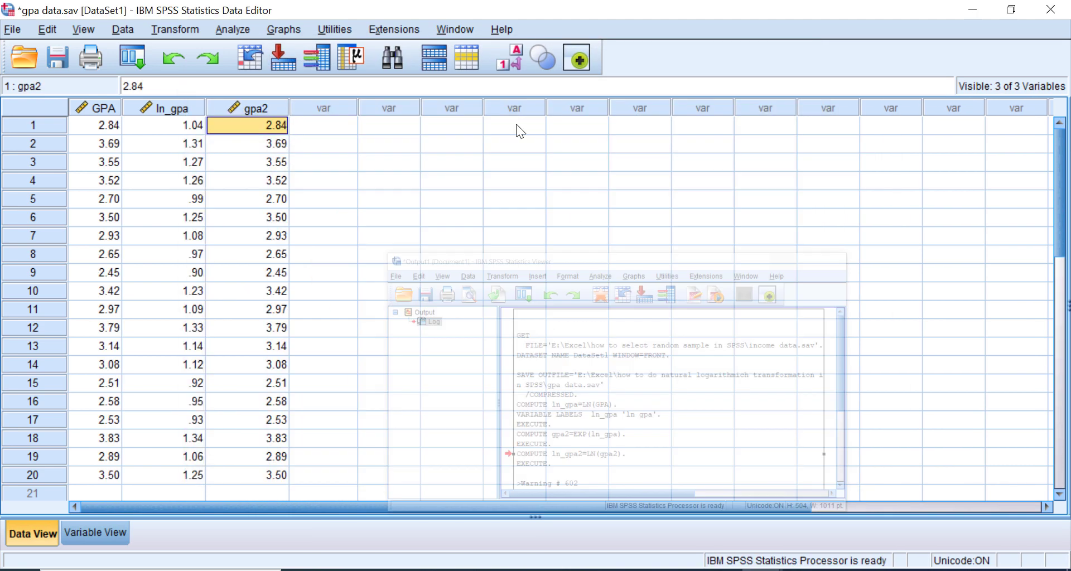
# Replace the gpa2 values of the first three cases with 0.
pyautogui.click(265, 111)
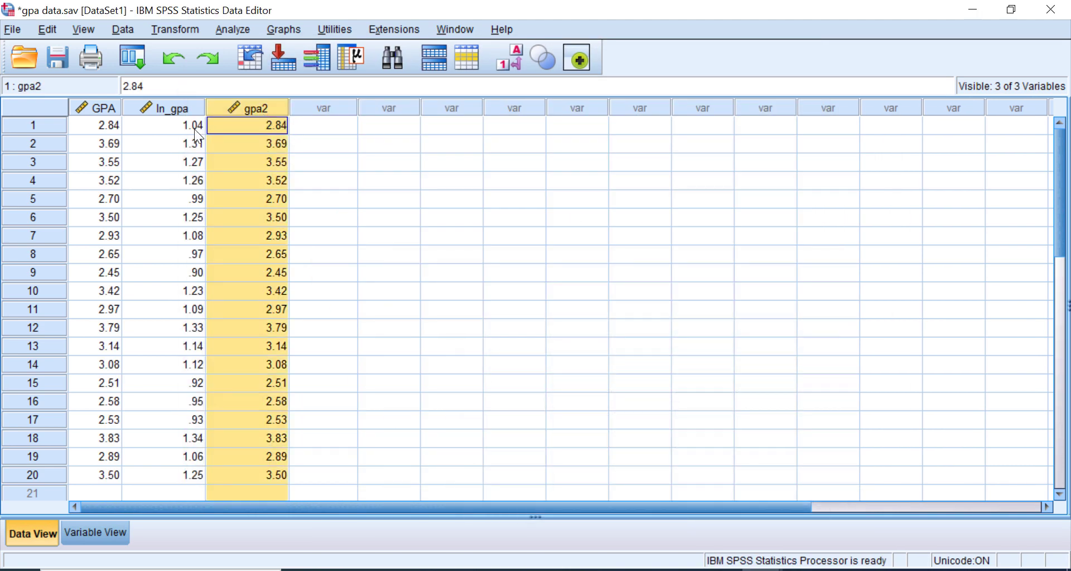
pyautogui.click(223, 131)
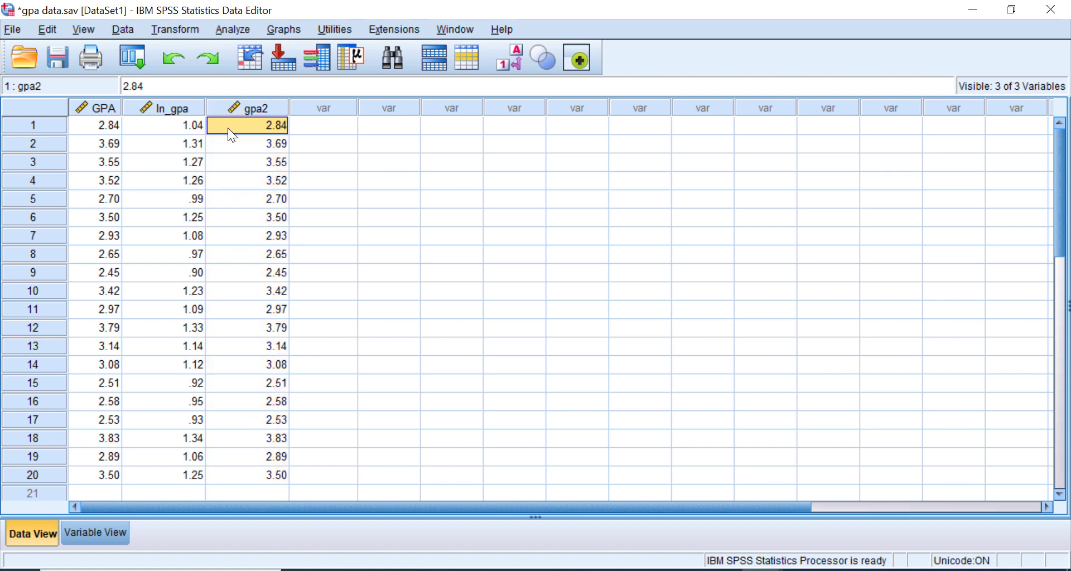
pyautogui.click(235, 169)
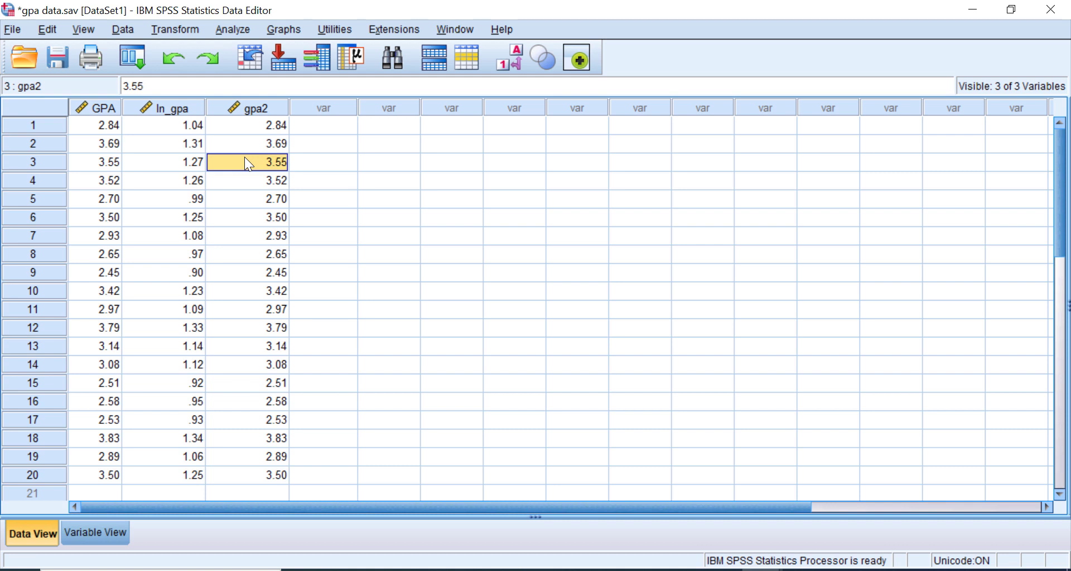
pyautogui.write('0')
pyautogui.press('Return')
pyautogui.press('Up')
pyautogui.press('Up')
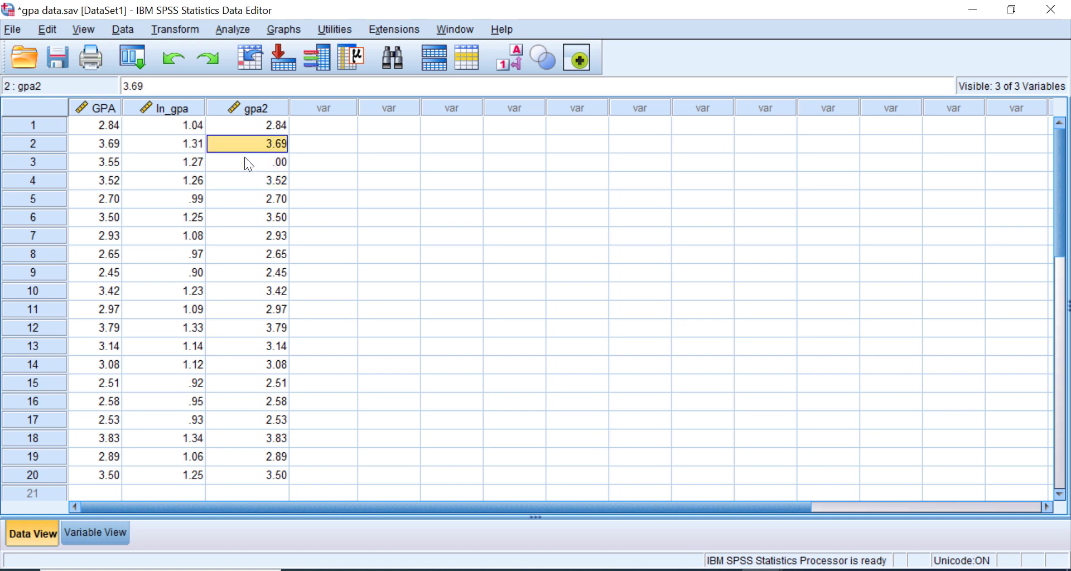
pyautogui.write('0')
pyautogui.press('Up')
pyautogui.write('0')
pyautogui.press('Return')
# Start a new, reset Compute Variable transformation with the target variable ln_gpa3.
pyautogui.click(179, 29)
pyautogui.click(181, 52)
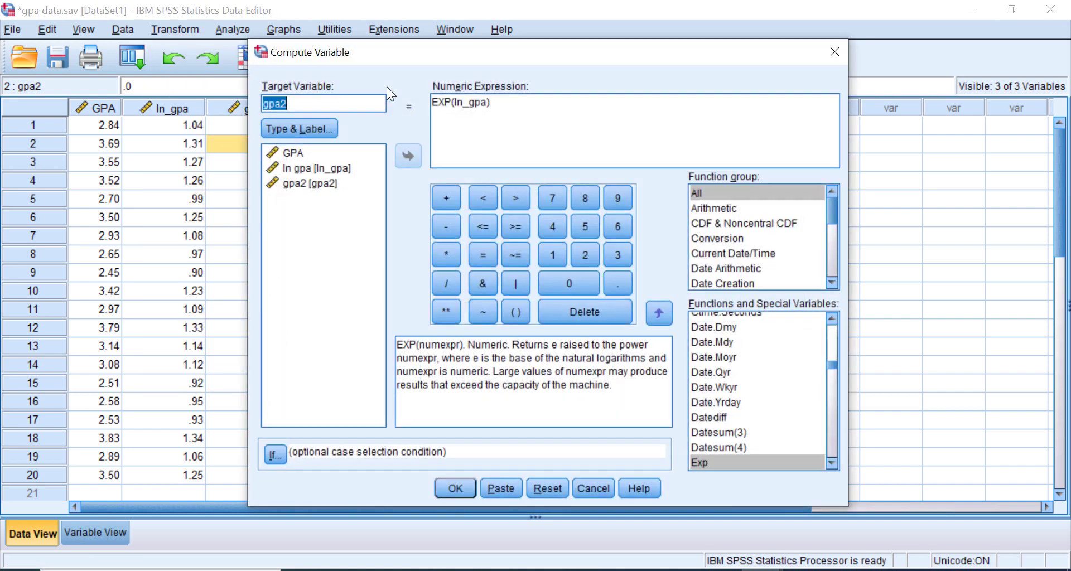
pyautogui.click(544, 484)
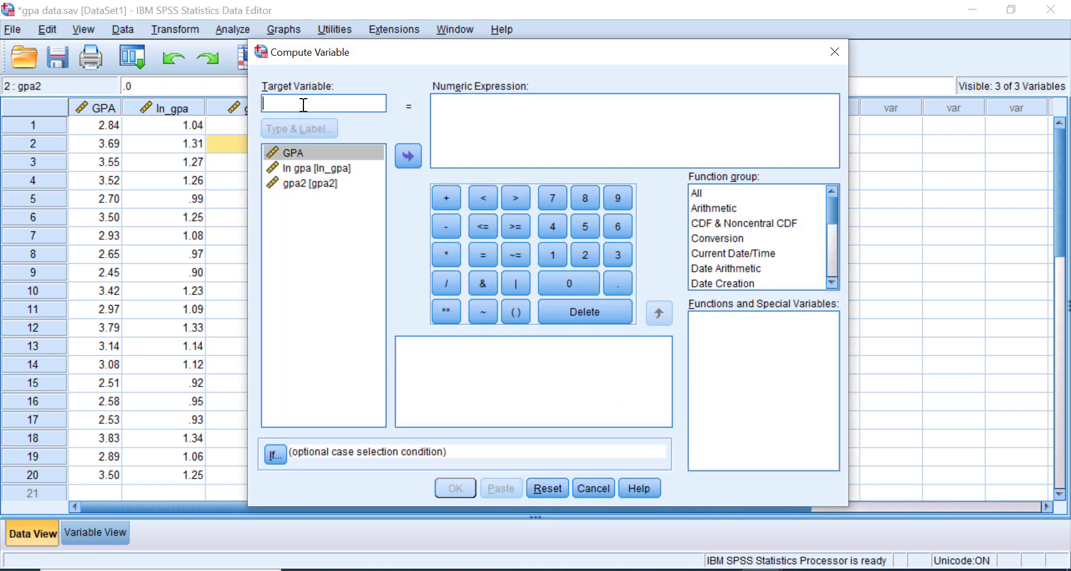
pyautogui.write('ln_')
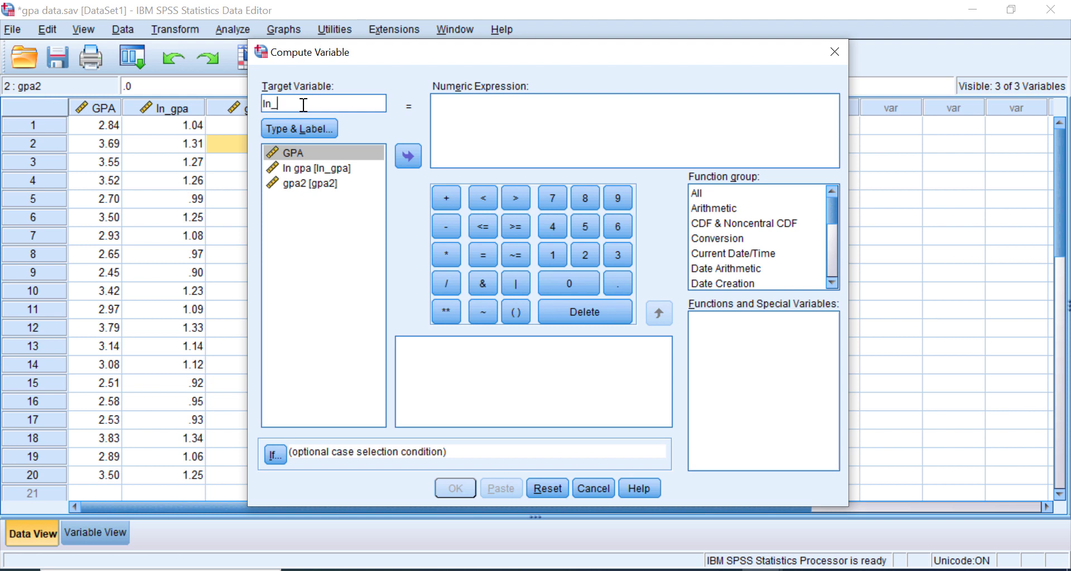
pyautogui.write('gpa3')
# Insert the Ln function from the full function list into the numeric expression for ln_gpa3.
pyautogui.click(530, 151)
pyautogui.click(716, 193)
pyautogui.scroll(-10, 732, 372)
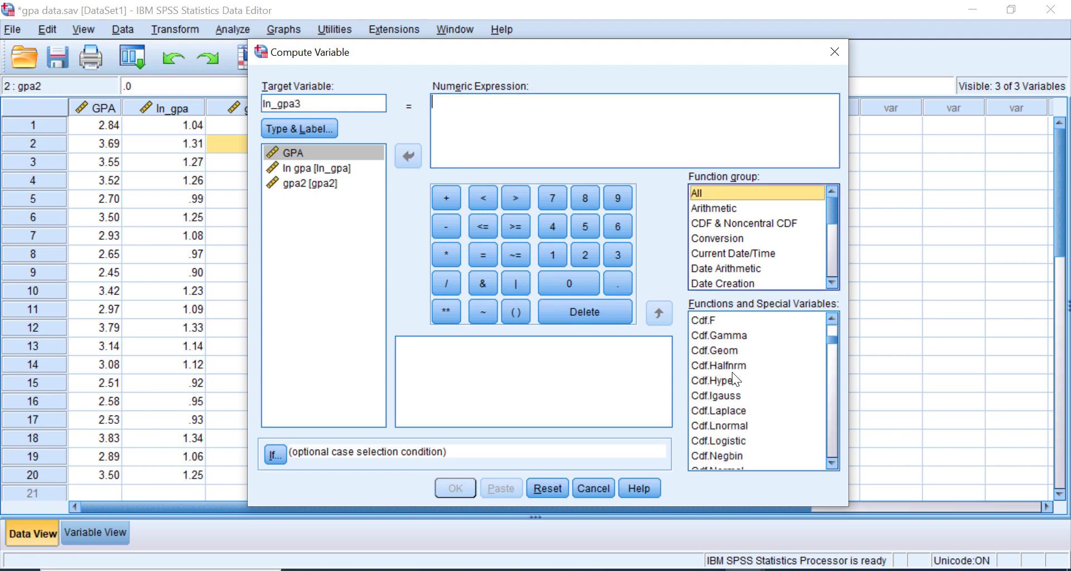
pyautogui.scroll(-15, 732, 372)
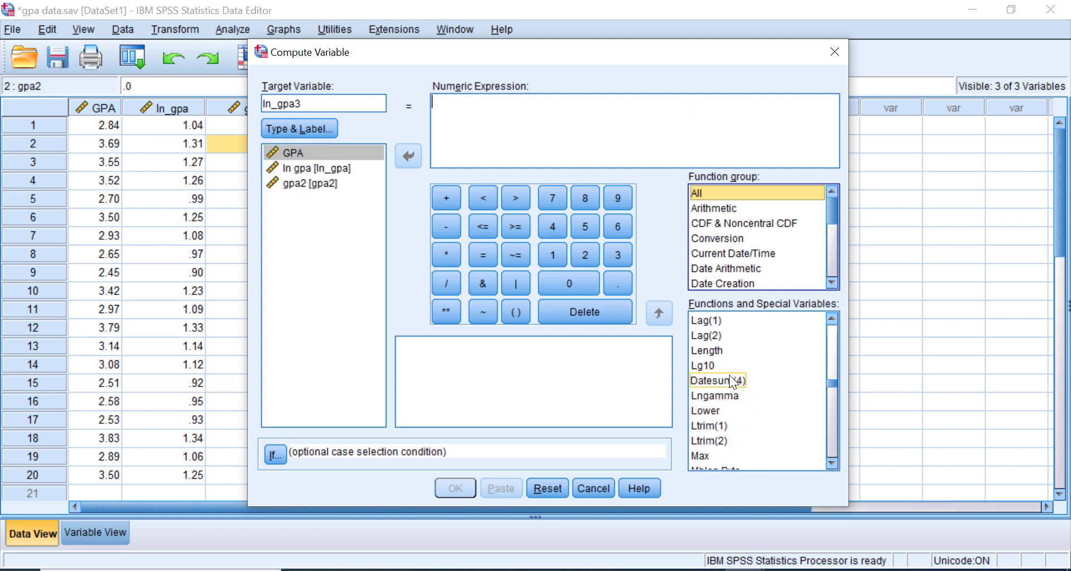
pyautogui.scroll(4, 710, 411)
pyautogui.scroll(-3, 710, 413)
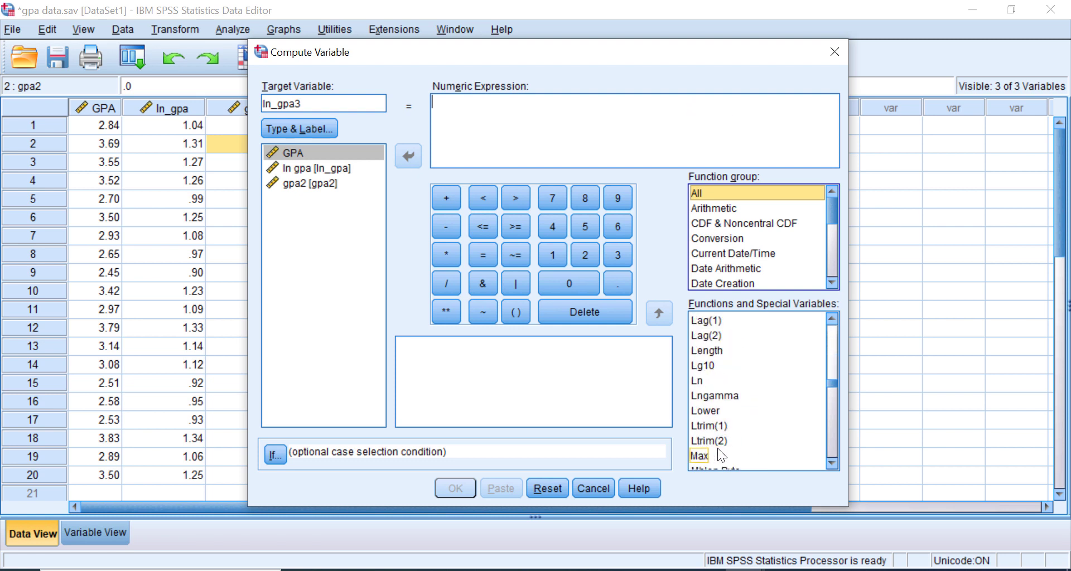
pyautogui.scroll(-1, 725, 423)
pyautogui.click(700, 336)
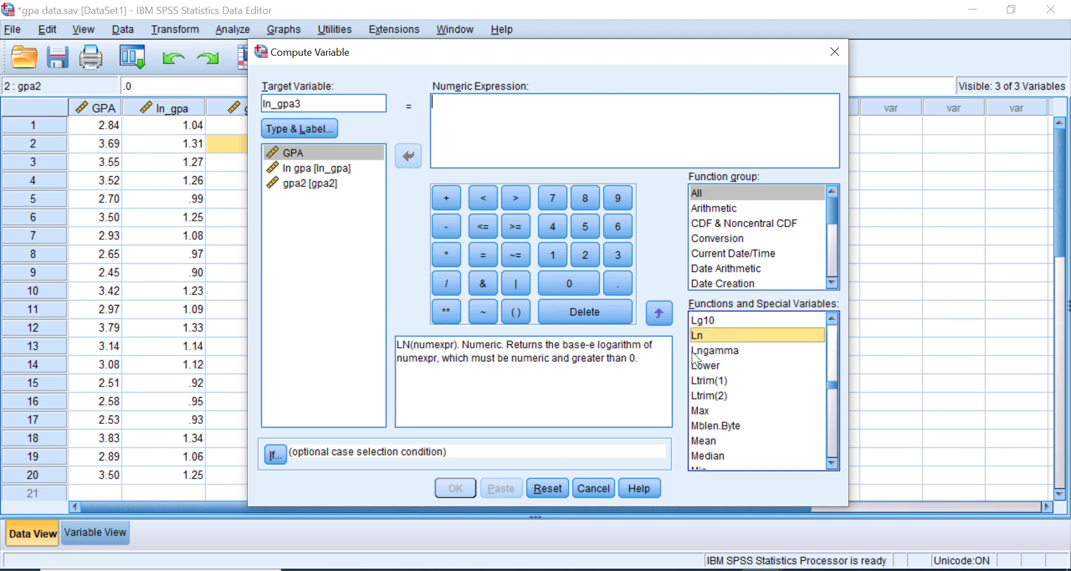
pyautogui.doubleClick(732, 336)
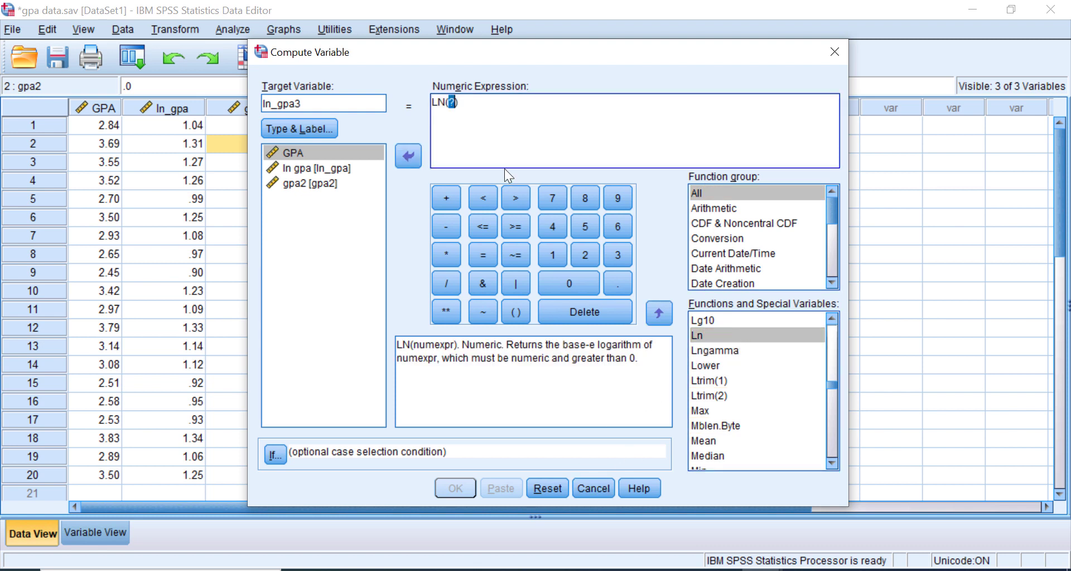
# Use gpa2 as the argument of LN, run the computation and return to the data.
pyautogui.click(311, 182)
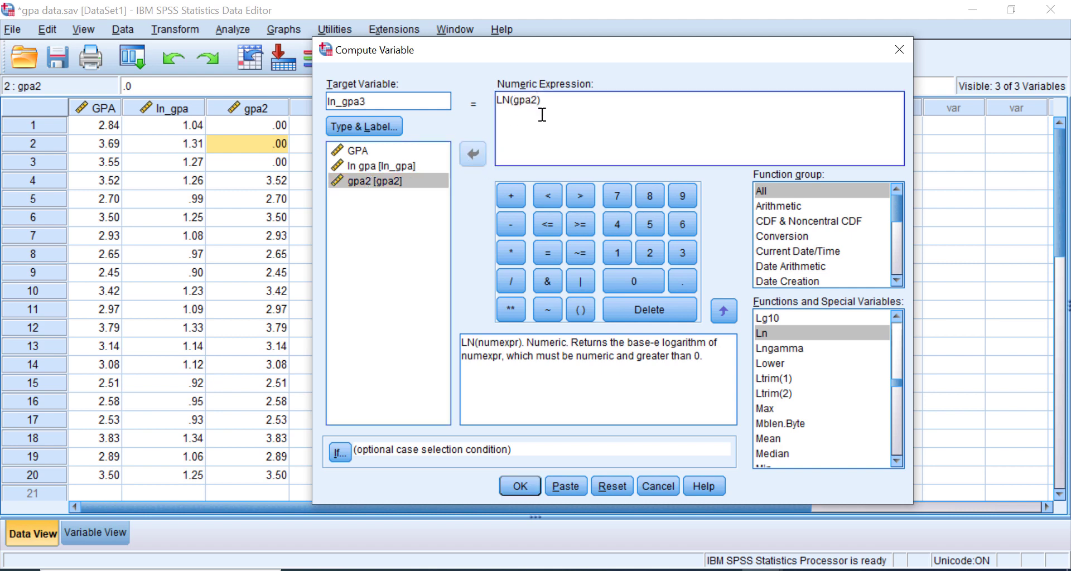
pyautogui.click(515, 487)
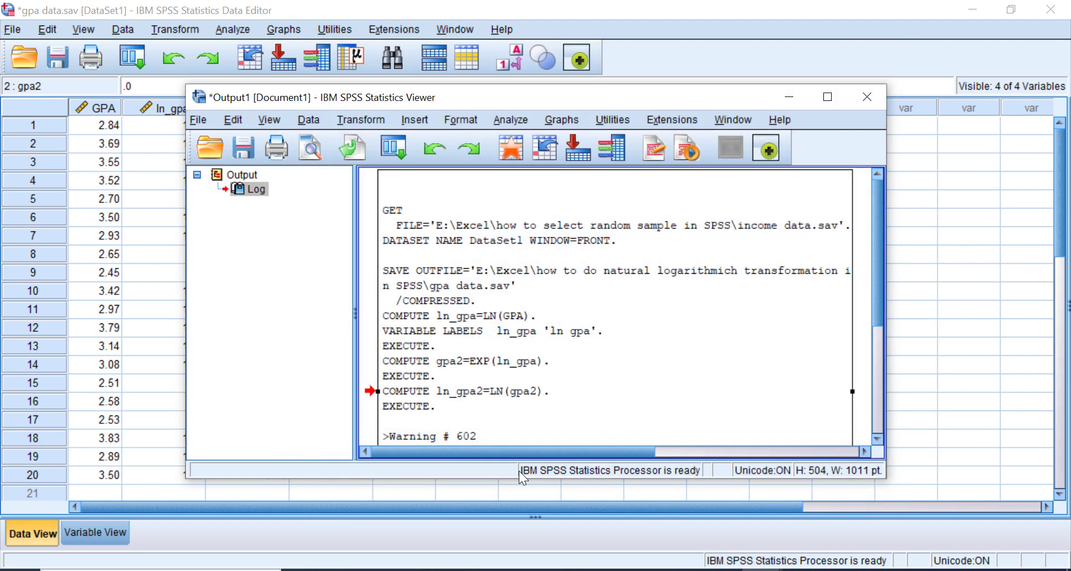
pyautogui.click(768, 99)
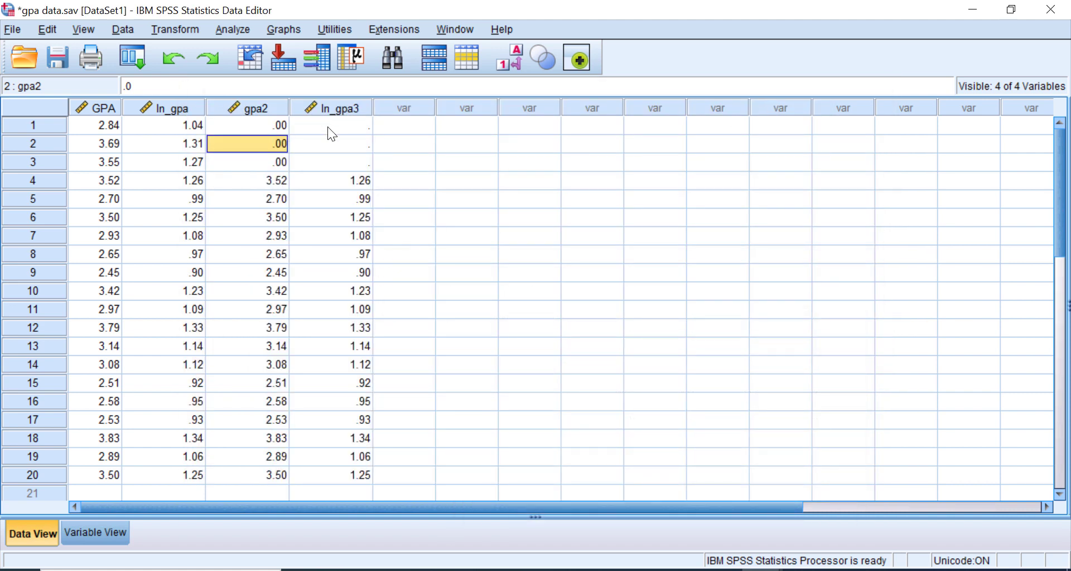
# Check the ln_gpa3 results of the first three cases, whose gpa2 values are zero.
pyautogui.click(358, 132)
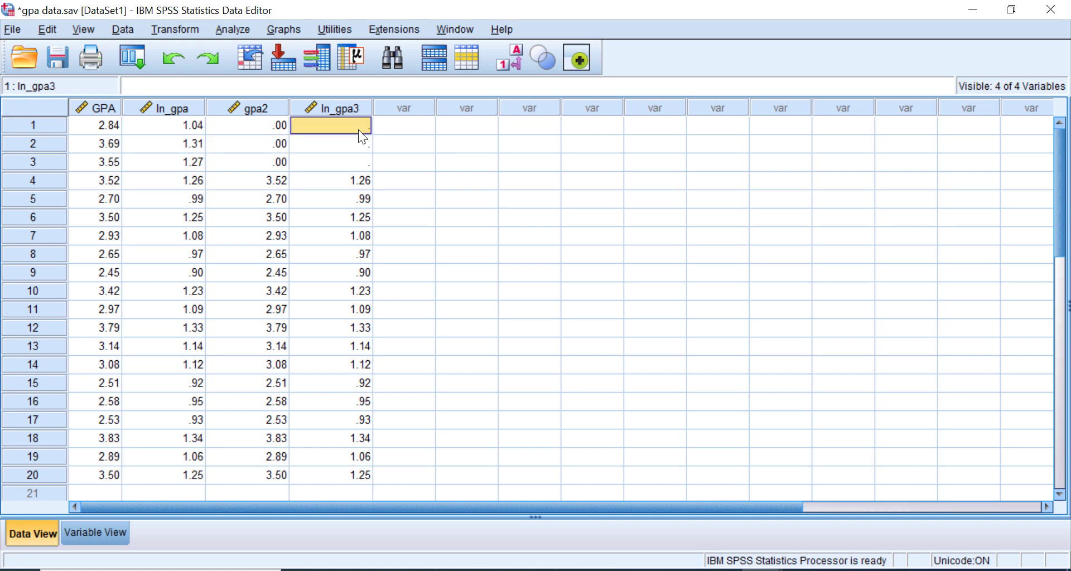
pyautogui.click(354, 144)
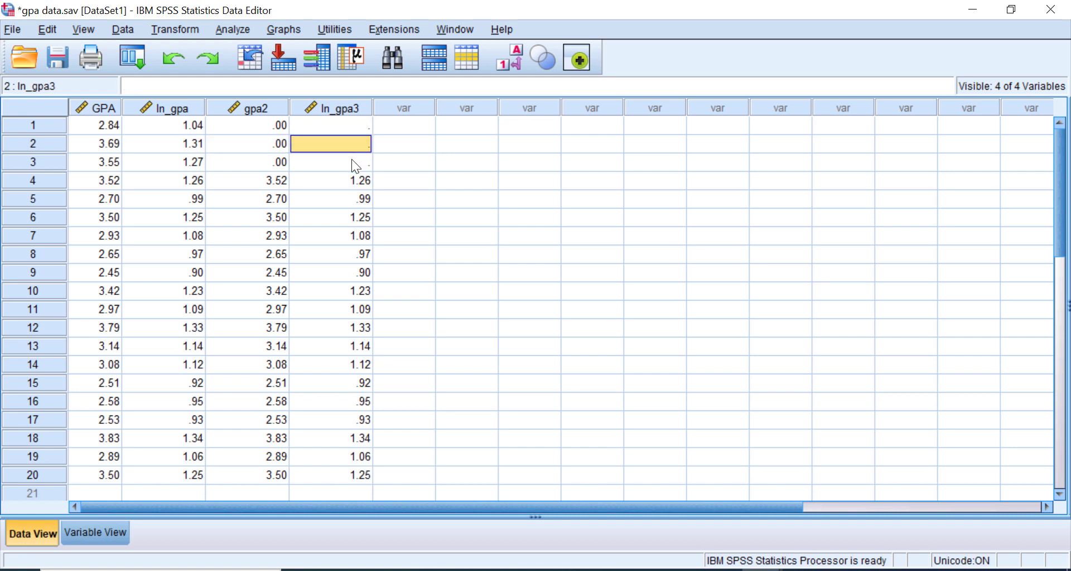
pyautogui.click(352, 159)
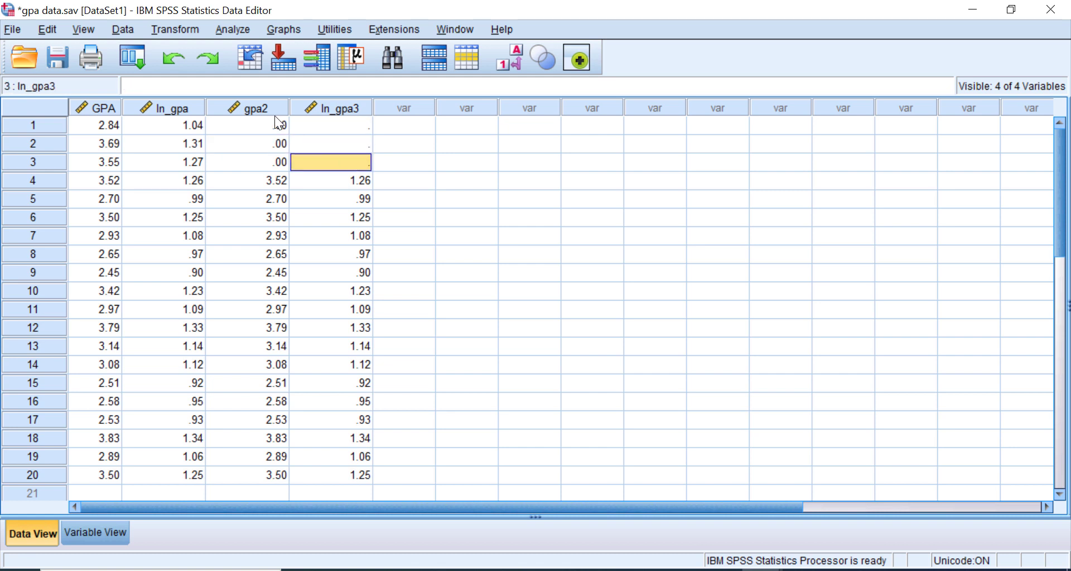